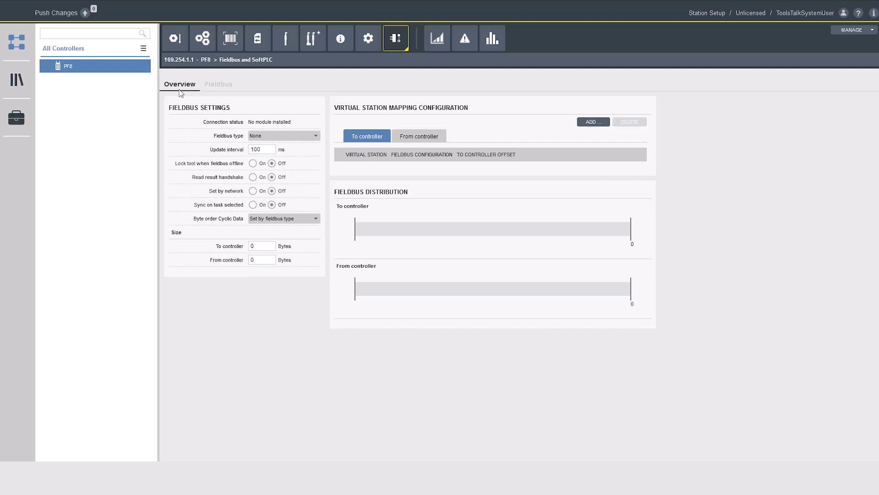
# Step: Check the controller's signal configurations, and set the fieldbus type to EtherNet IP M40 in the fieldbus settings
pyautogui.click(223, 88)
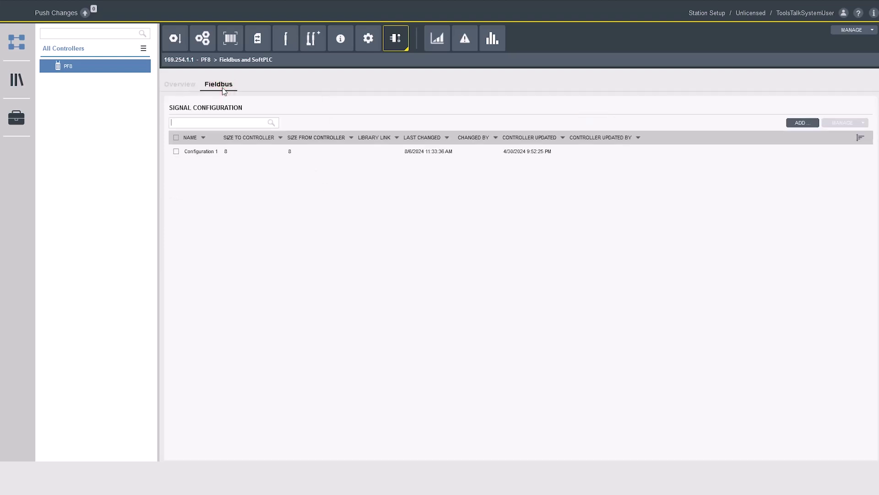
pyautogui.click(199, 90)
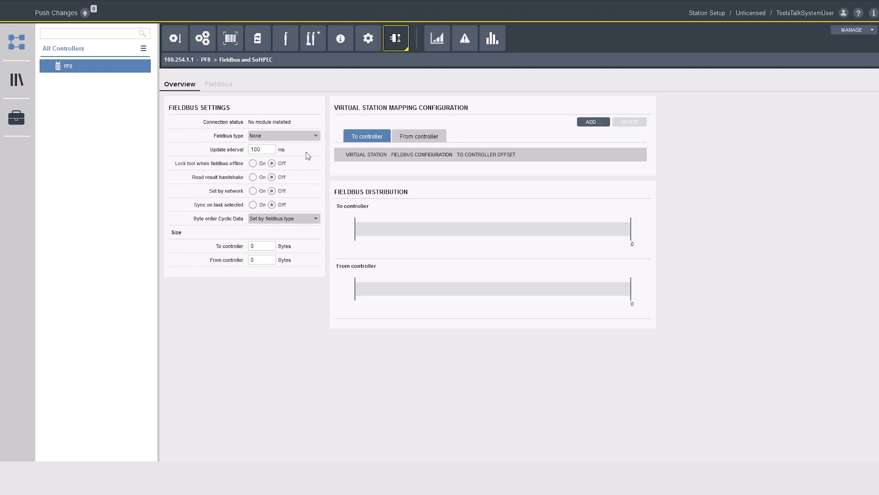
pyautogui.click(315, 137)
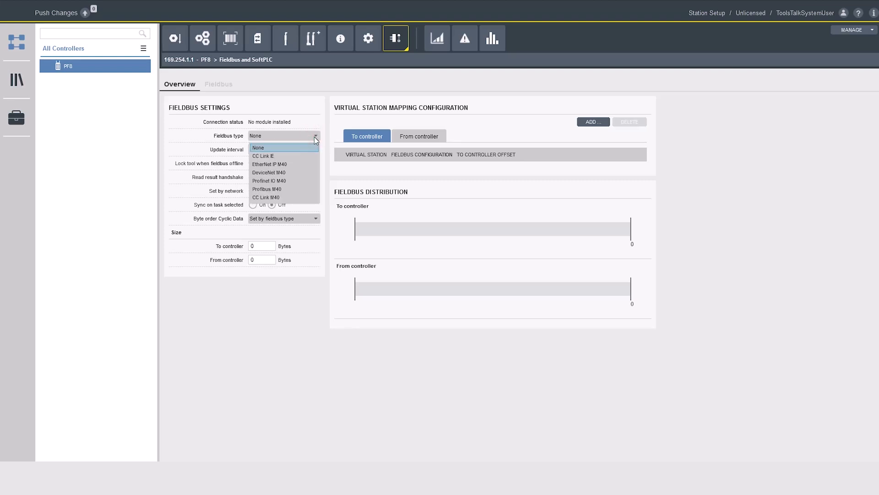
pyautogui.click(310, 164)
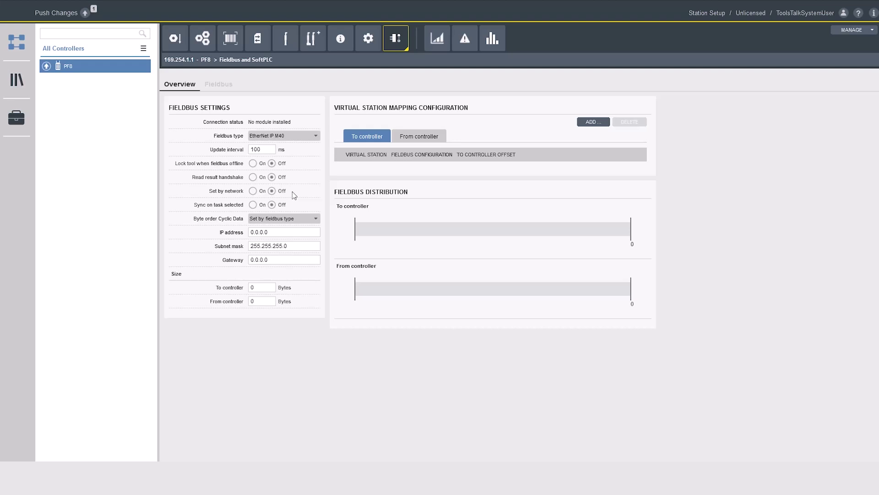
pyautogui.click(254, 205)
pyautogui.click(272, 204)
pyautogui.click(315, 219)
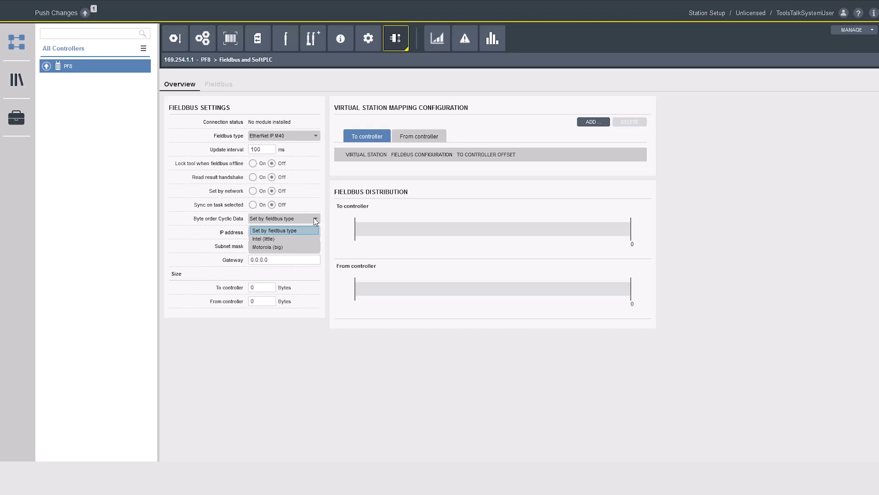
pyautogui.click(314, 218)
pyautogui.click(314, 218)
# Step: Set the fieldbus IP address to 192.168.8.12 and the gateway to 192.168.8.1
pyautogui.moveTo(287, 232); pyautogui.dragTo(223, 230)
pyautogui.write('192.168.8')
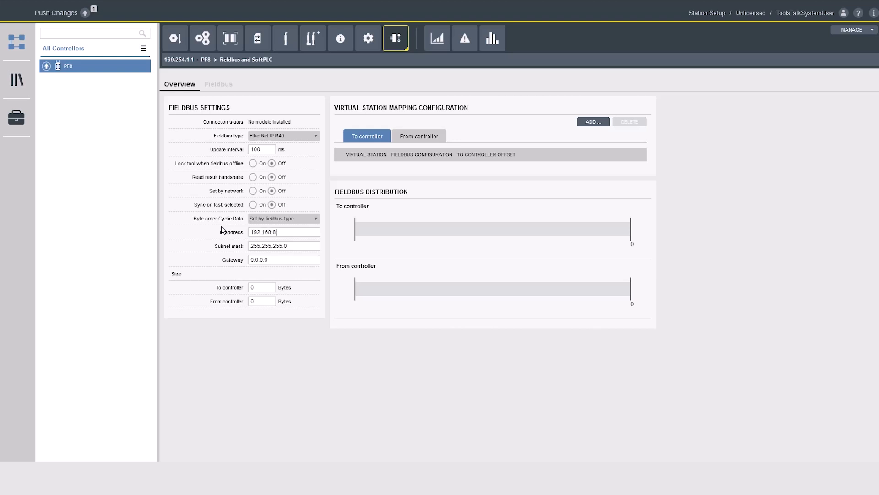
pyautogui.write('.12')
pyautogui.click(290, 260)
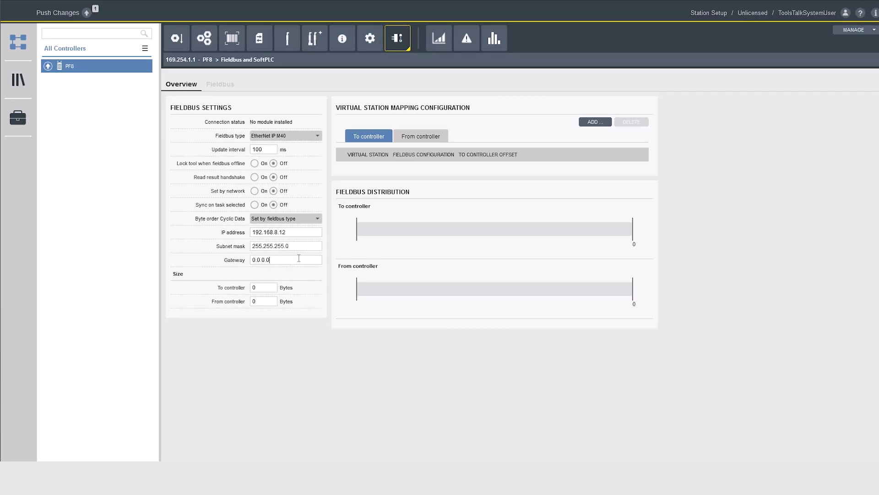
pyautogui.moveTo(299, 258); pyautogui.dragTo(243, 257)
pyautogui.write('192.168.8.1')
pyautogui.click(308, 278)
# Step: Set the fieldbus sizes to and from the controller to 24 bytes each
pyautogui.click(254, 287)
pyautogui.doubleClick(254, 288)
pyautogui.write('24')
pyautogui.doubleClick(265, 301)
pyautogui.write('24')
pyautogui.click(331, 310)
# Step: Set the fieldbus sizes to and from the controller to 8 bytes each
pyautogui.click(234, 290)
pyautogui.press('Delete')
pyautogui.write('8')
pyautogui.doubleClick(264, 302)
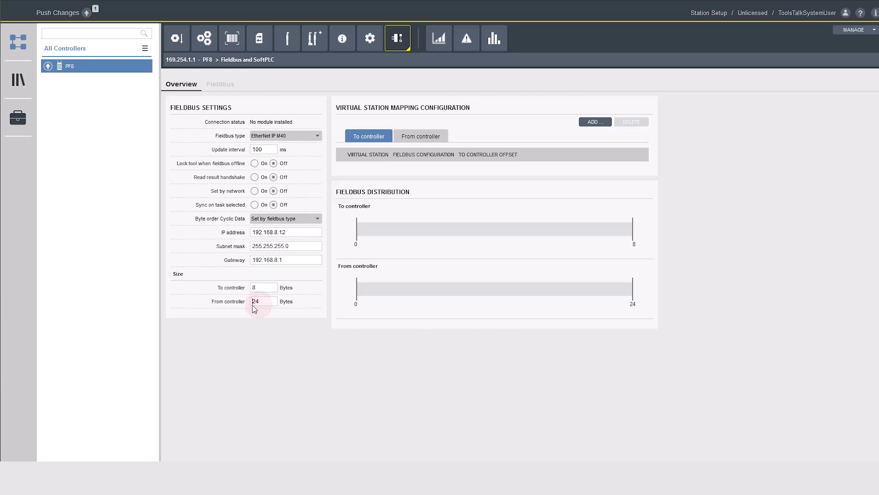
pyautogui.write('8')
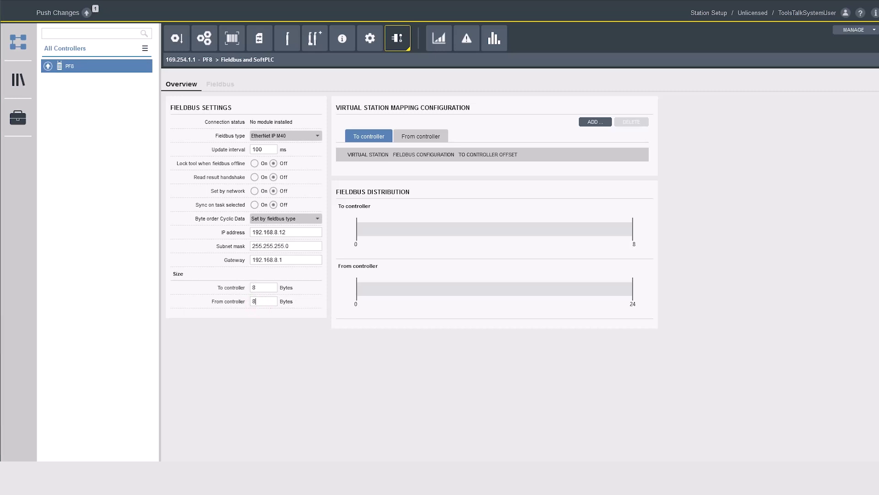
# Step: Create a new fieldbus configuration named Demo Configuration with a size of 8 both to and from the controller
pyautogui.click(222, 84)
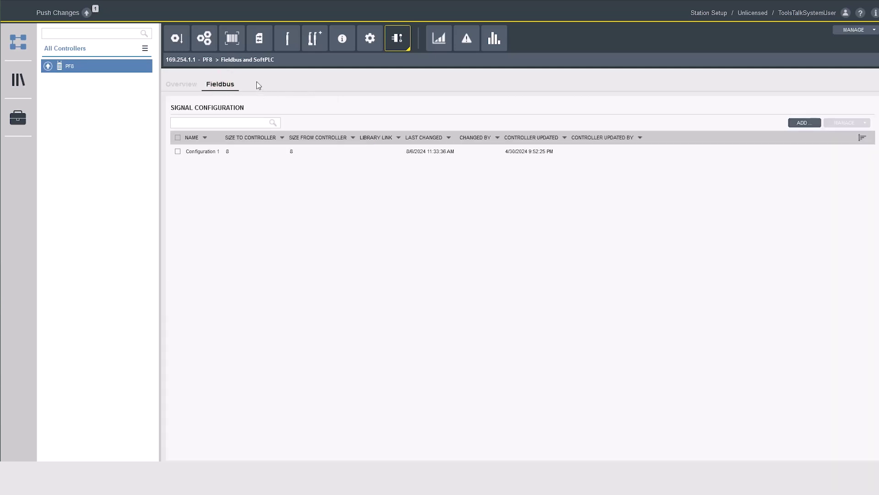
pyautogui.click(808, 126)
pyautogui.moveTo(503, 245); pyautogui.dragTo(414, 236)
pyautogui.press('BackSpace')
pyautogui.write('Demo Configuration')
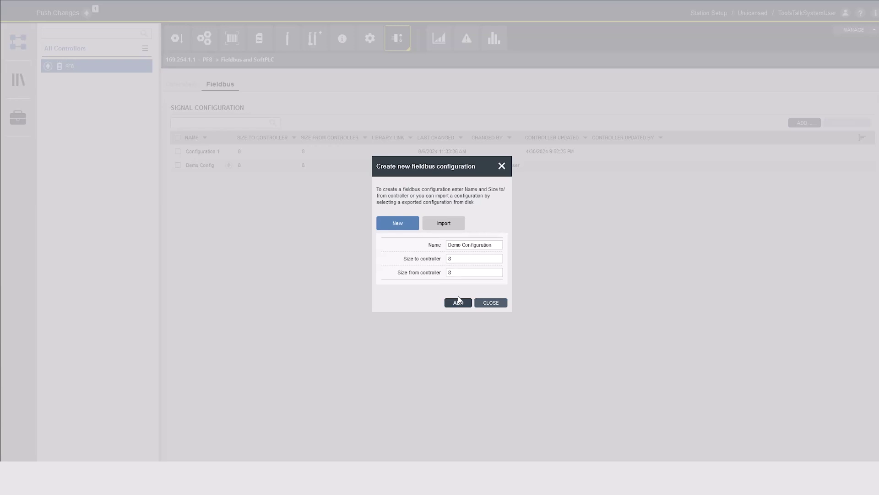
pyautogui.click(458, 302)
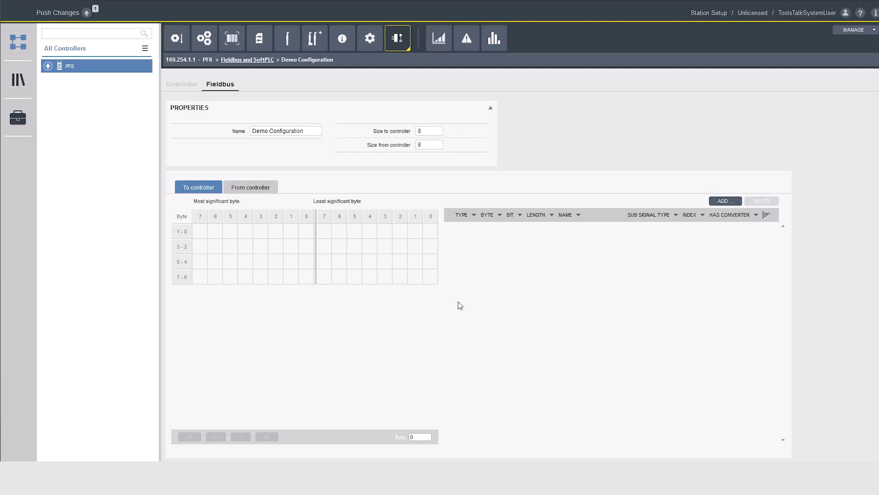
# Step: Add a Disable tool signal with the Invert converter at byte 0, bit 0 of the to-controller signals
pyautogui.click(259, 185)
pyautogui.rightClick(430, 232)
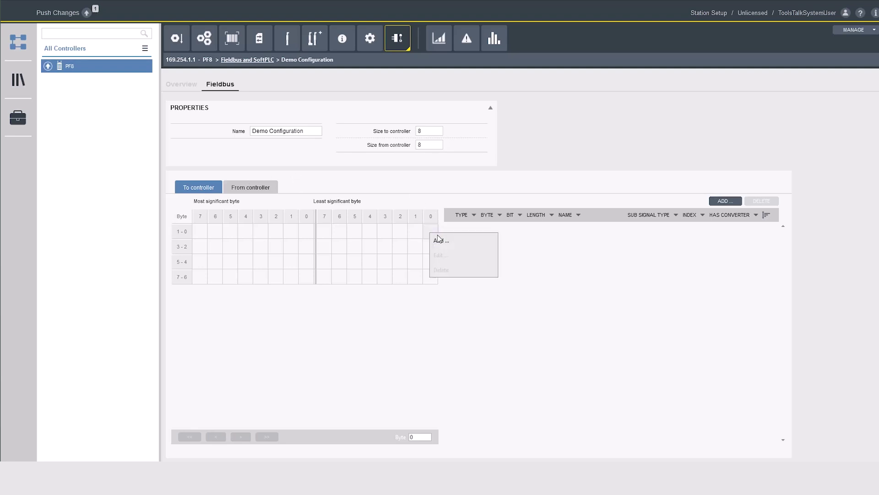
pyautogui.click(685, 243)
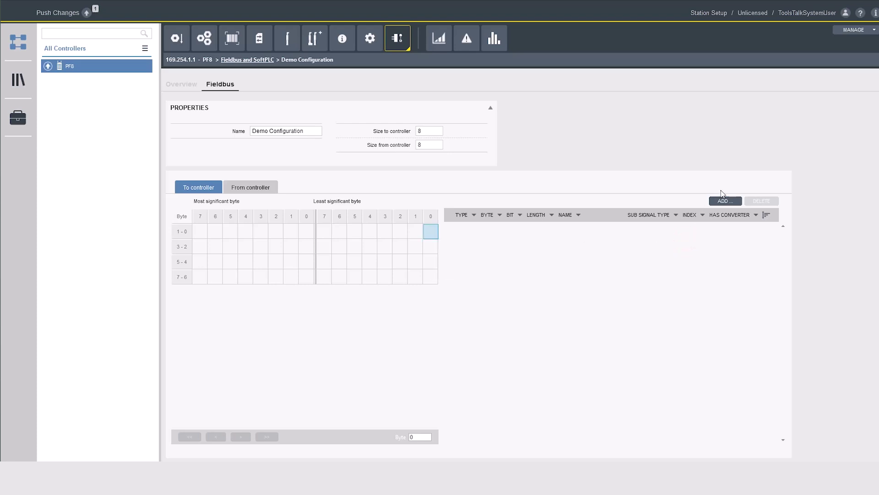
pyautogui.click(723, 201)
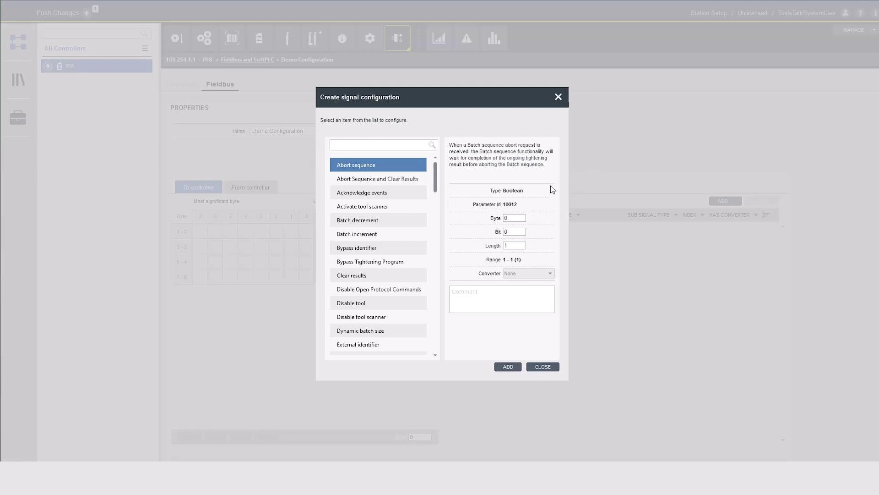
pyautogui.scroll(-10, 404, 290)
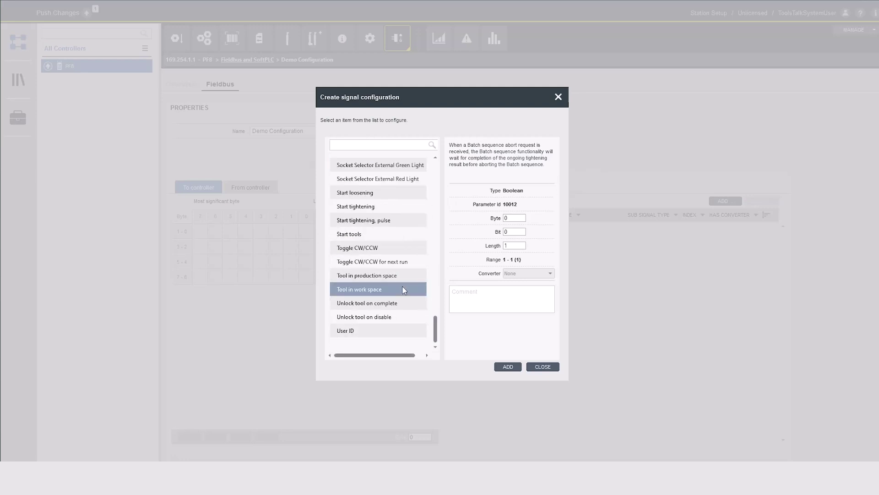
pyautogui.scroll(10, 403, 287)
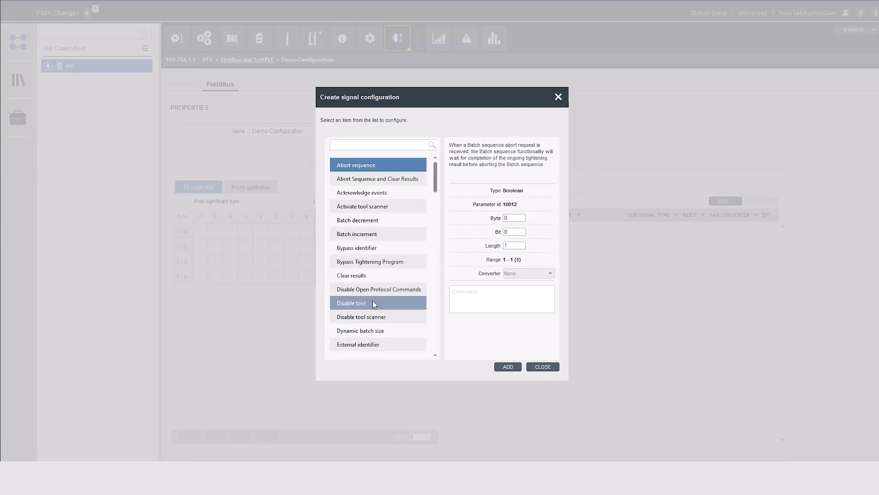
pyautogui.click(371, 303)
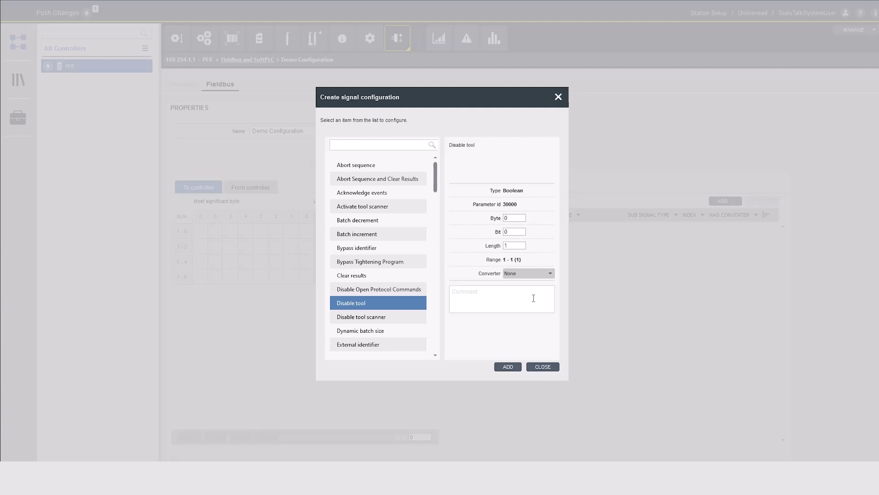
pyautogui.click(551, 274)
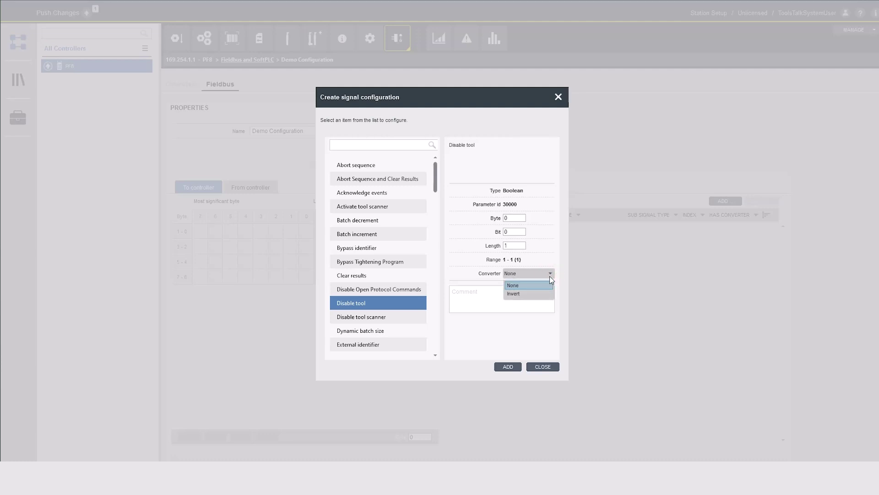
pyautogui.click(530, 294)
pyautogui.click(507, 368)
pyautogui.click(541, 366)
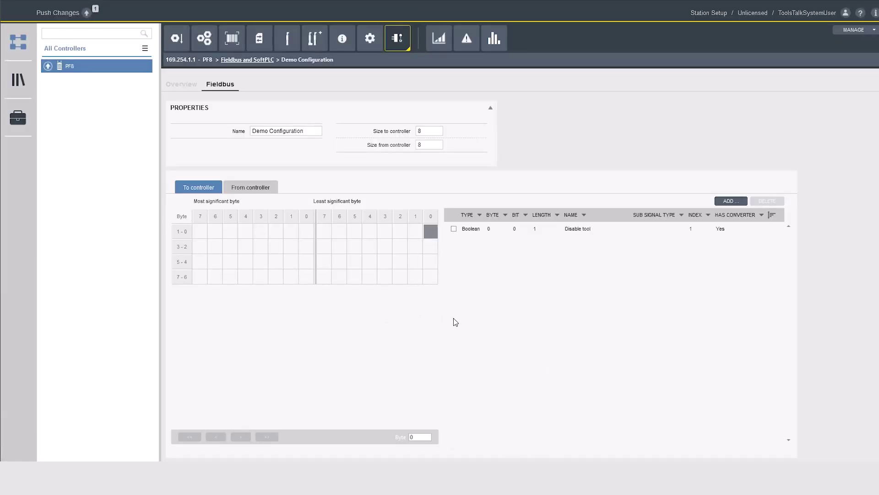
# Step: Add the Final torque signal with length 32 at byte 0, bit 0 of the from-controller signals
pyautogui.click(262, 188)
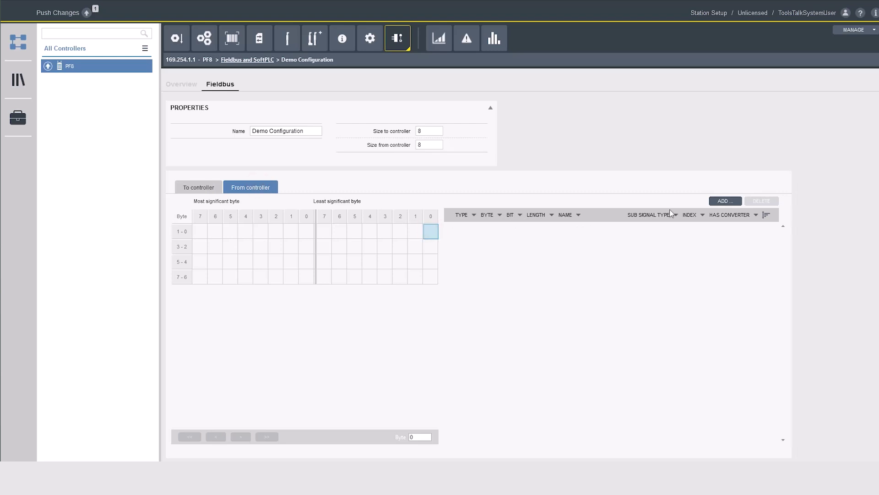
pyautogui.rightClick(432, 230)
pyautogui.click(442, 235)
pyautogui.write('final')
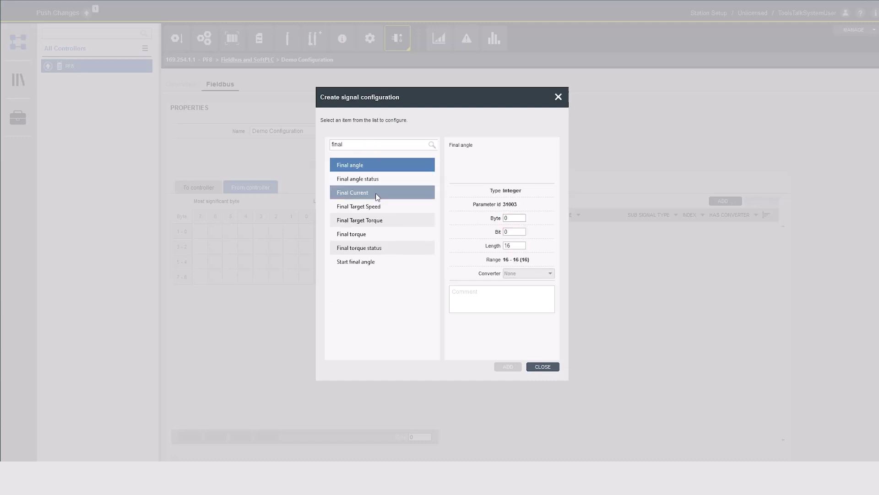
pyautogui.click(369, 234)
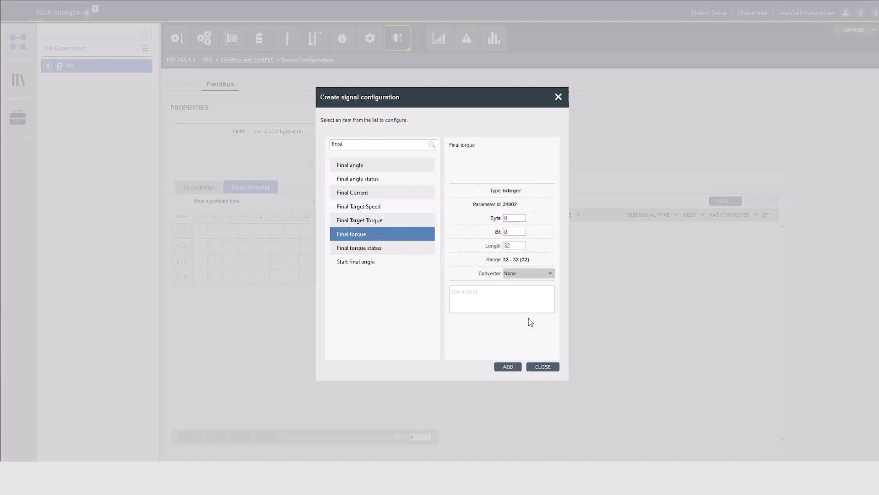
pyautogui.click(513, 367)
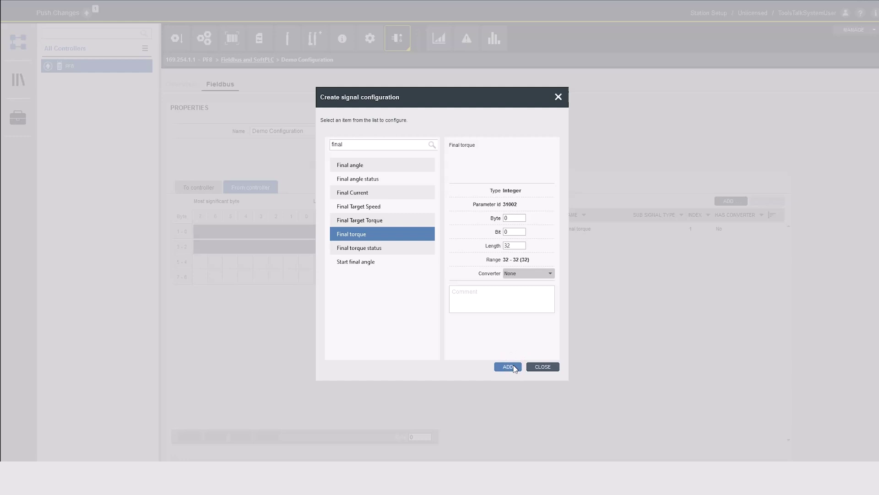
pyautogui.click(540, 366)
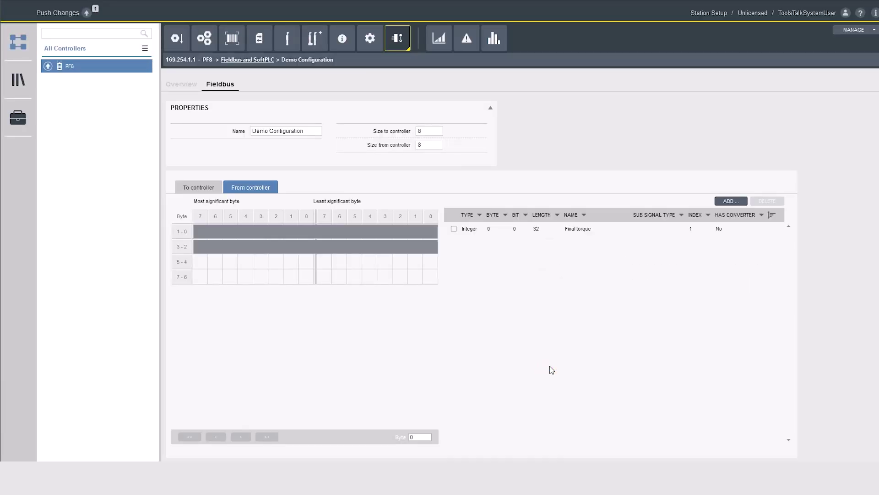
# Step: Add a fieldbus mapping between Virtual Station 1 and Demo Configuration in the fieldbus overview
pyautogui.click(183, 88)
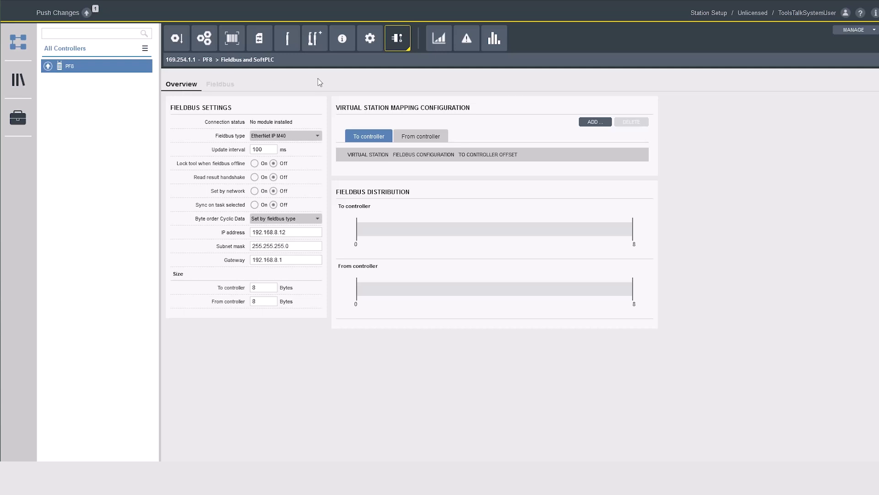
pyautogui.click(590, 122)
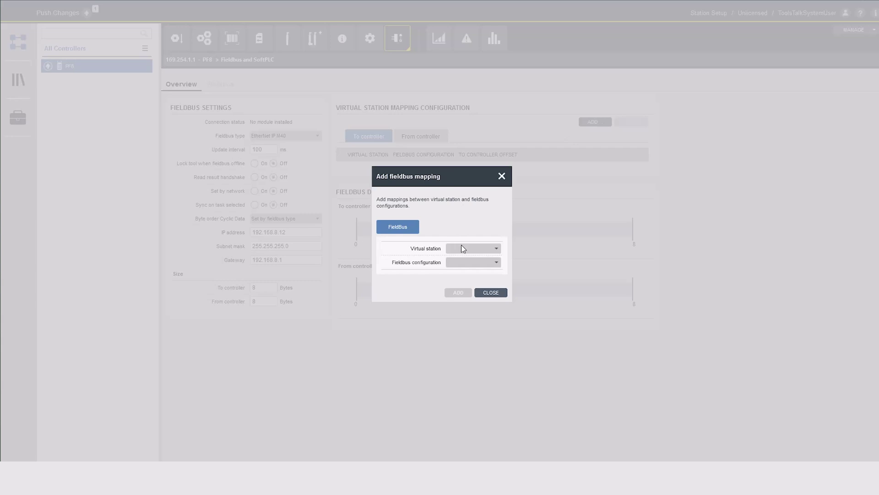
pyautogui.click(461, 250)
pyautogui.click(462, 265)
pyautogui.click(462, 262)
pyautogui.click(469, 291)
pyautogui.click(457, 293)
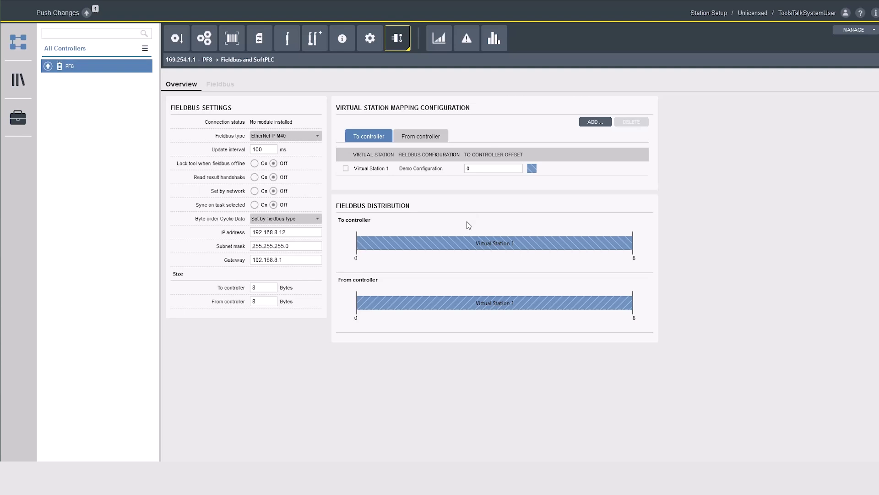
# Step: Open the available actions for the PF8 controller
pyautogui.rightClick(72, 70)
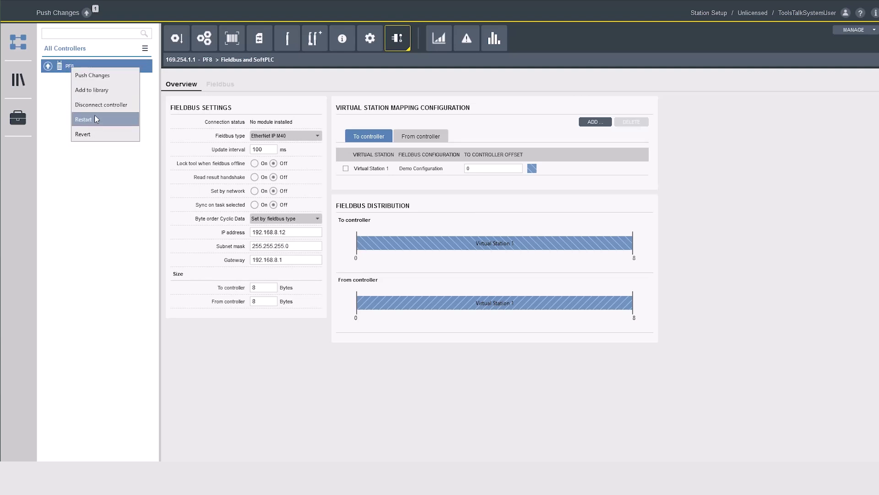